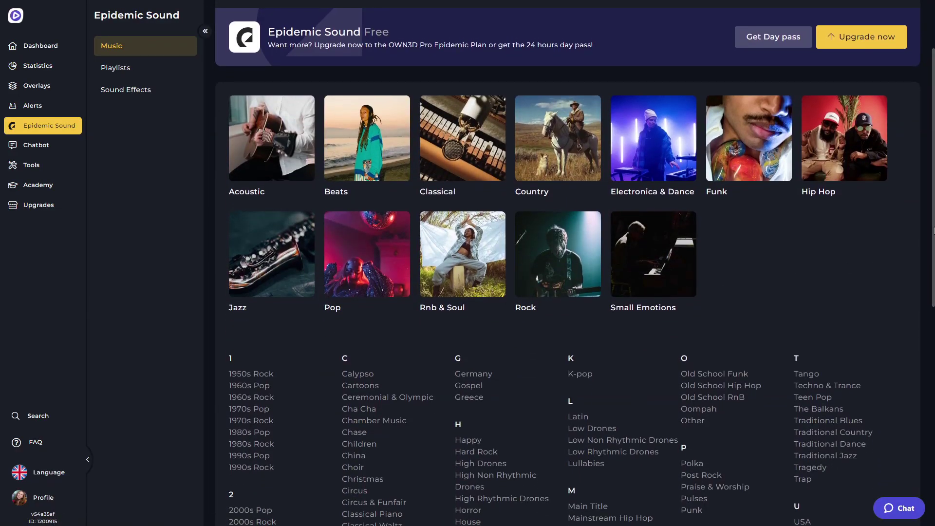
scroll(934, 230, "down", 5)
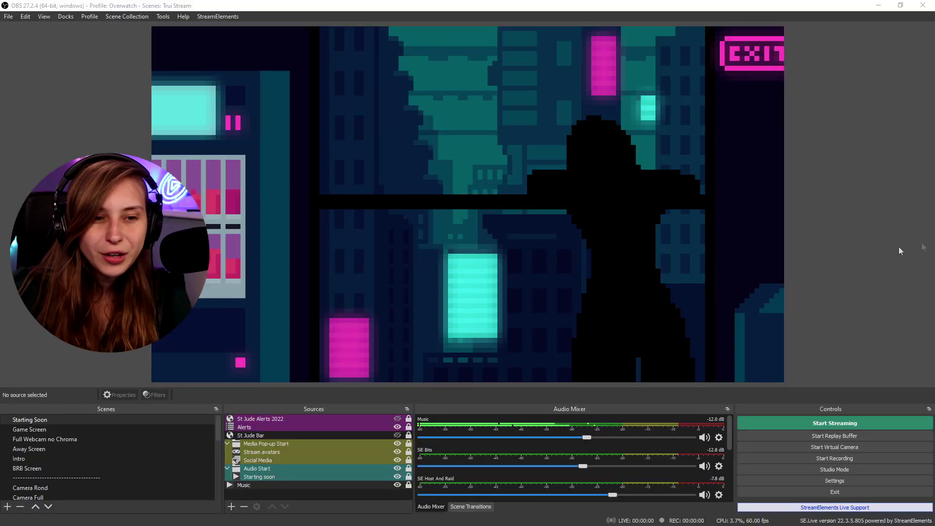
- Switch OBS Studio into Studio Mode from the Controls dock
left_click(839, 470)
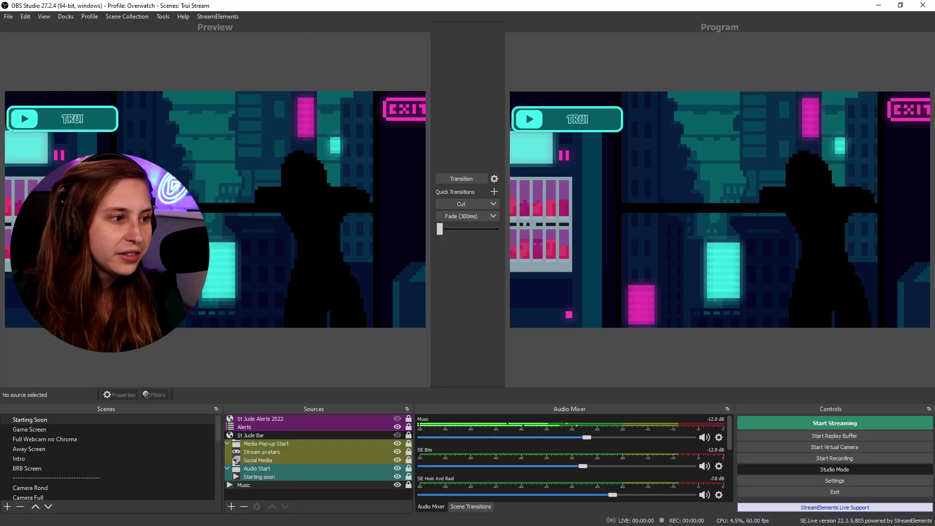
- Preview Game Screen, Full Webcam no Chroma, Away Screen and Intro, then load CamLink Raw into Preview
left_click(94, 430)
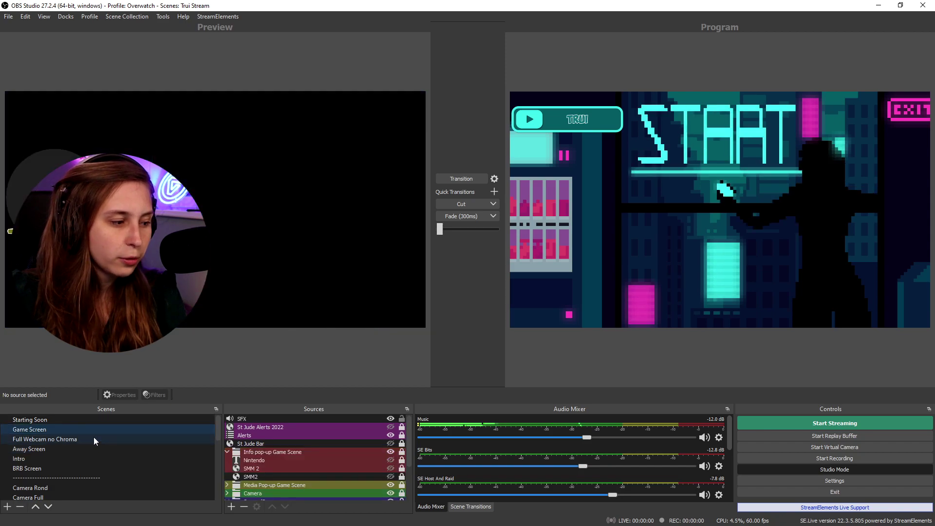
left_click(94, 438)
left_click(94, 447)
left_click(93, 458)
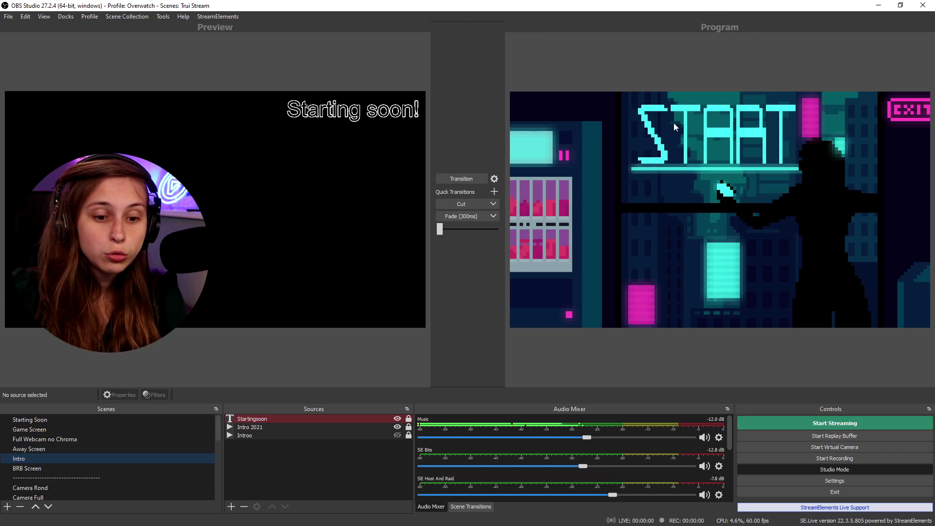
left_click(114, 428)
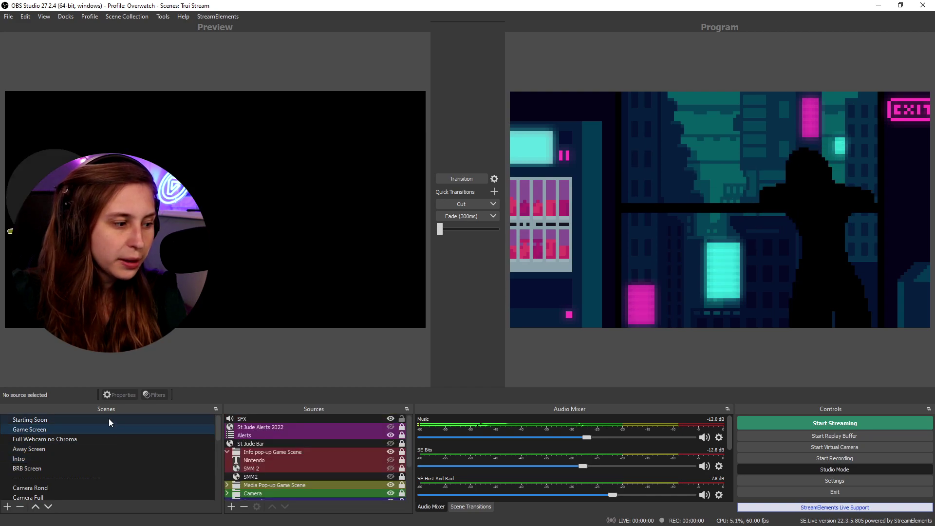
scroll(95, 464, "down", 2)
left_click(79, 468)
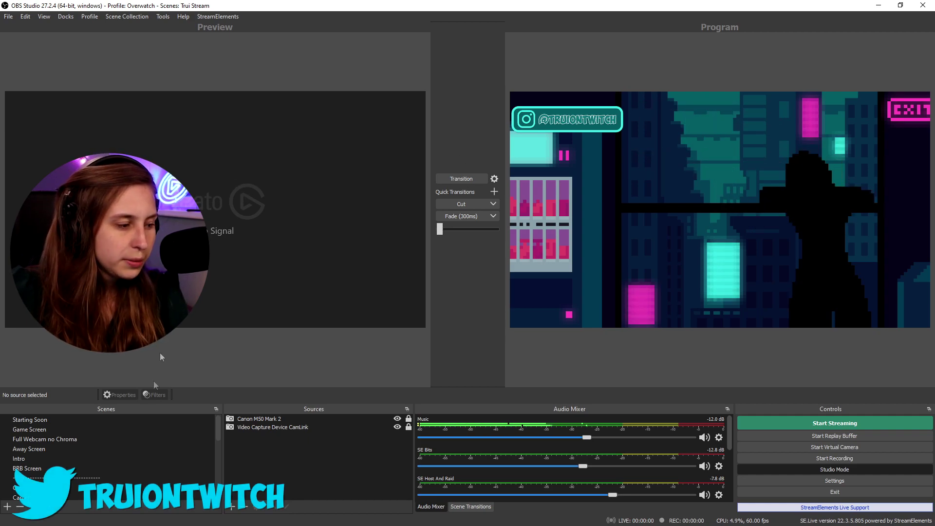
- Send Full Webcam no Chroma live to Program, then load Game Screen into Preview
left_click(84, 437)
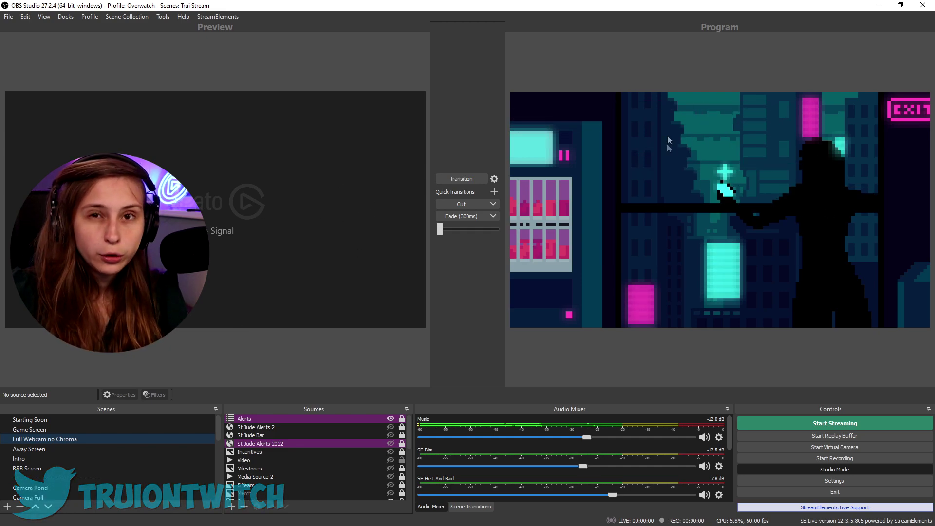
left_click(461, 182)
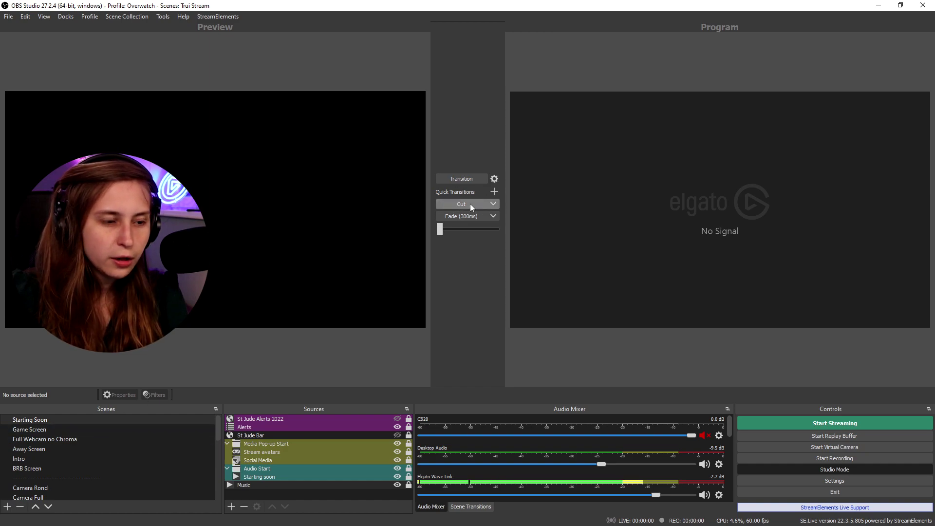
left_click(80, 430)
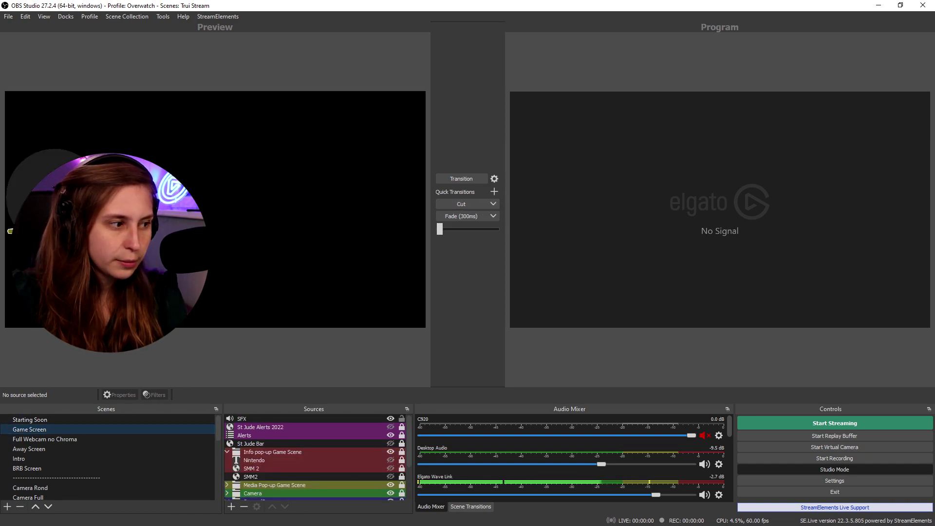
- Swap the scenes with repeated Cuts, then a 300 ms Fade and a manual T-bar fade
left_click(466, 205)
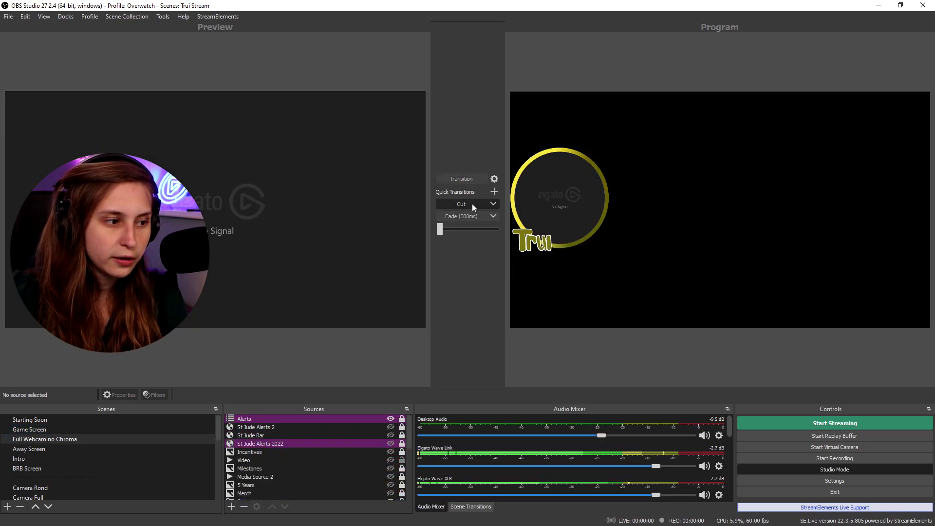
left_click(472, 204)
left_click(472, 204)
left_click(471, 204)
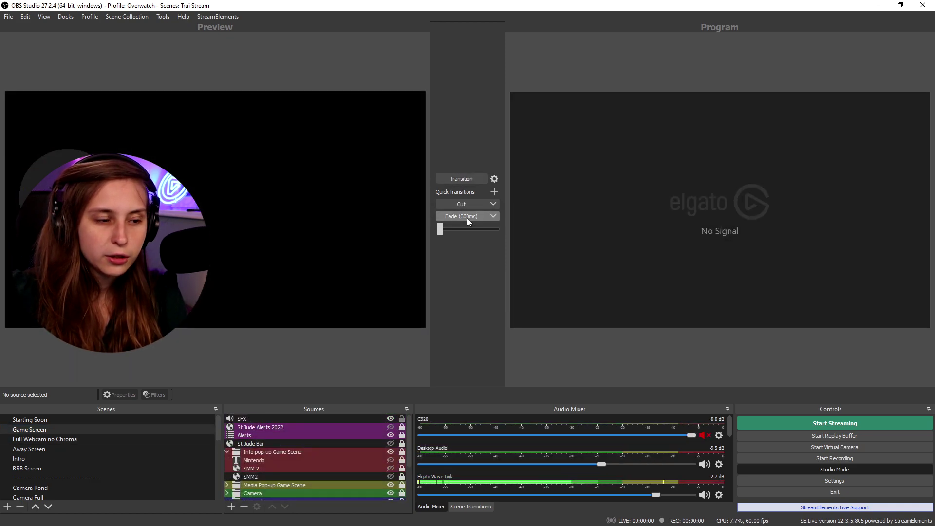
left_click(467, 217)
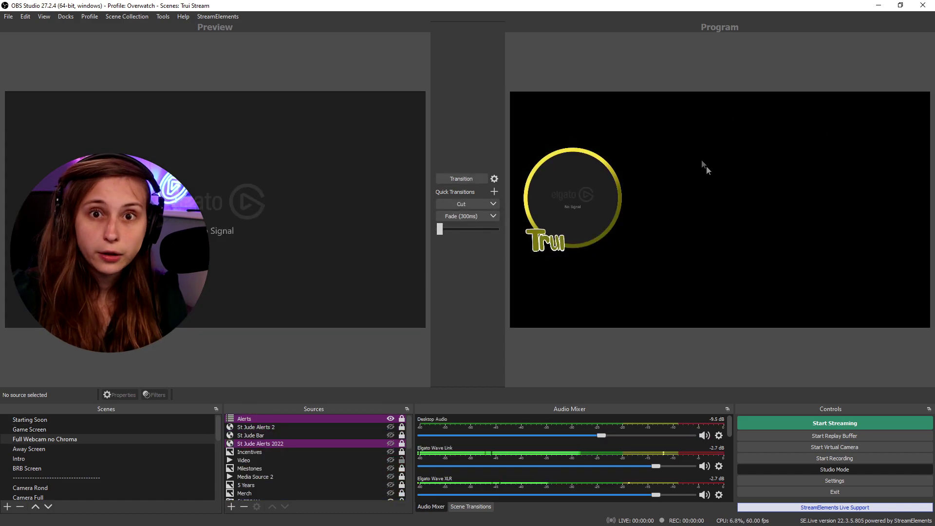
left_click_drag(439, 232, 513, 229)
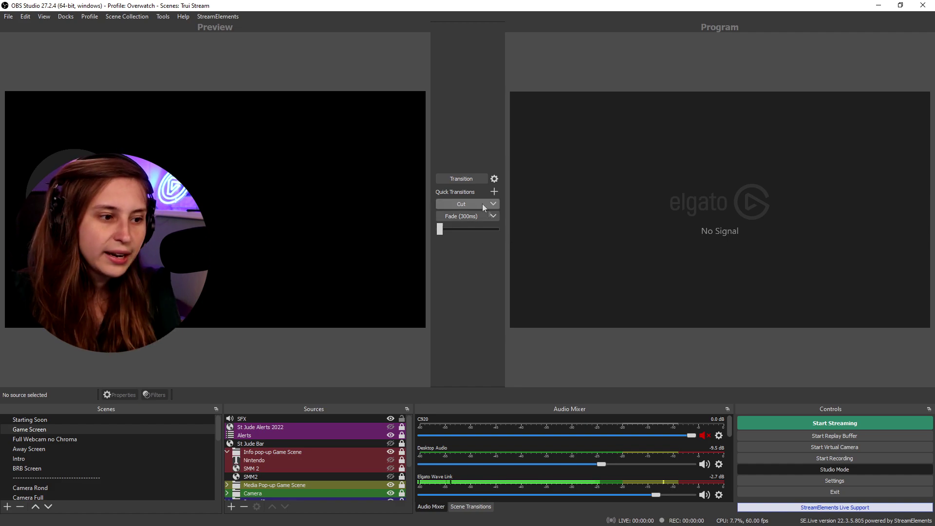
- Add a Swipe (300ms) quick transition and swipe Game Screen and the Elgato feed back and forth
left_click(494, 192)
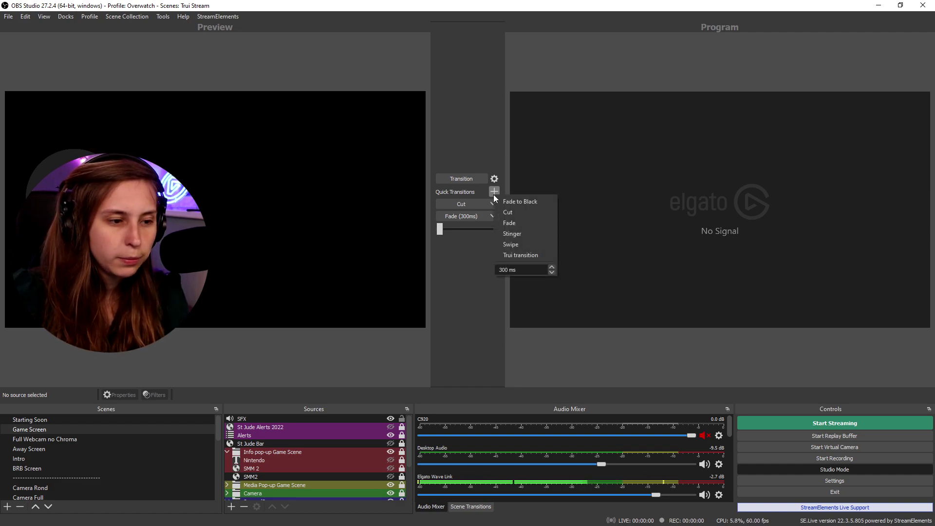
left_click(530, 245)
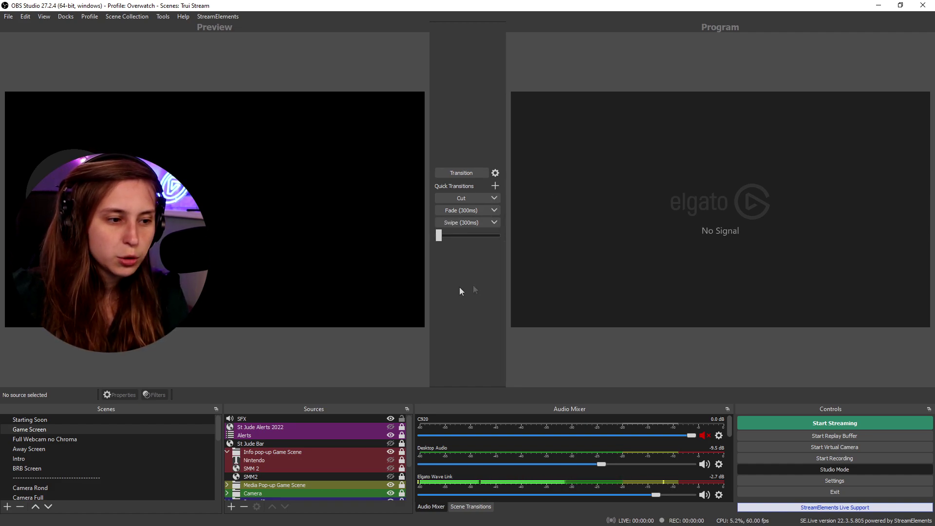
left_click(459, 225)
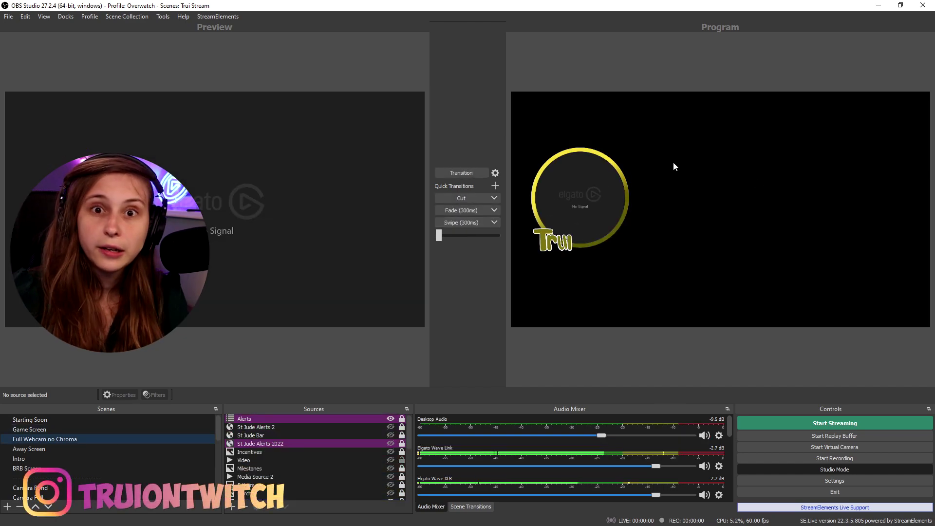
left_click(494, 222)
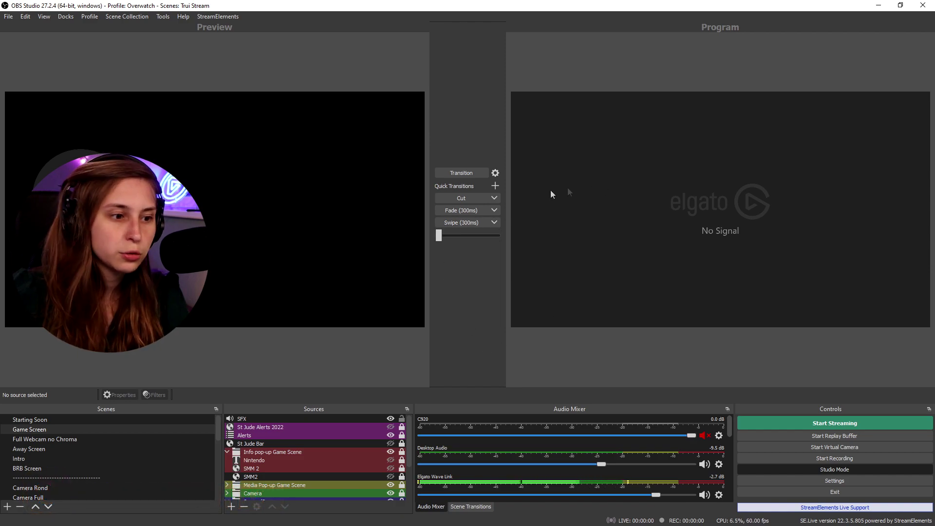
left_click(453, 225)
left_click(466, 225)
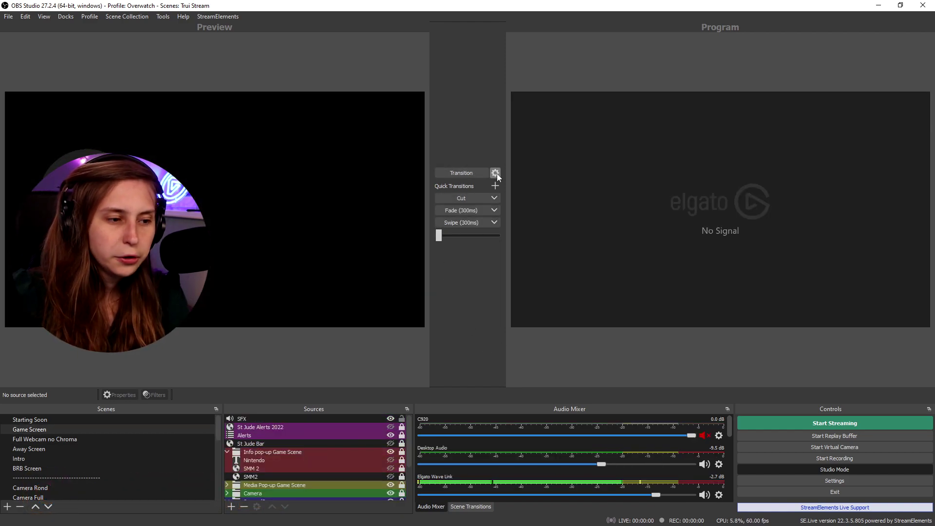
- Check the Studio Mode transition options, then load Full Webcam no Chroma into Preview
left_click(495, 173)
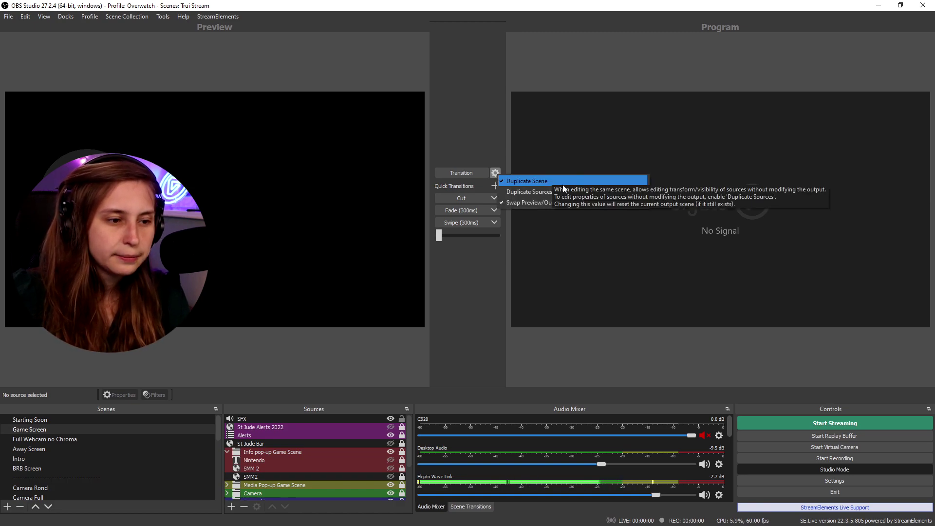
left_click(445, 297)
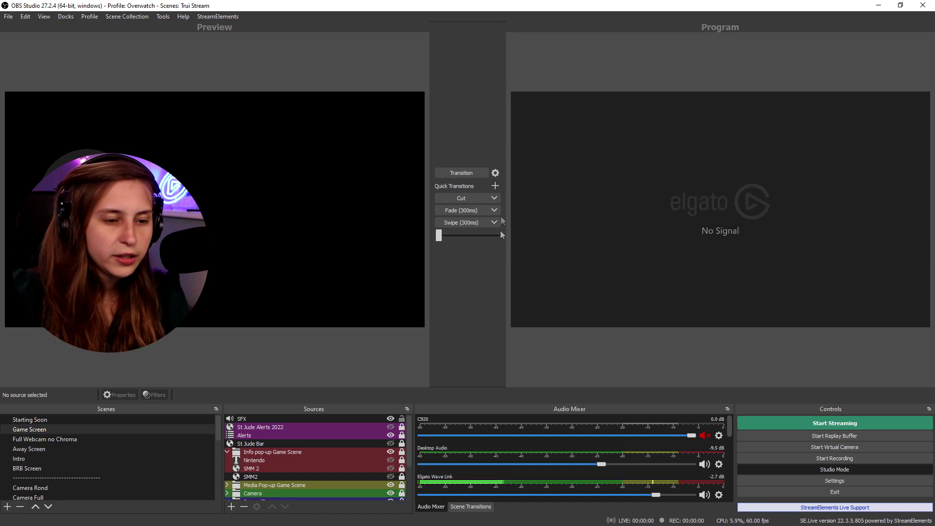
left_click(84, 437)
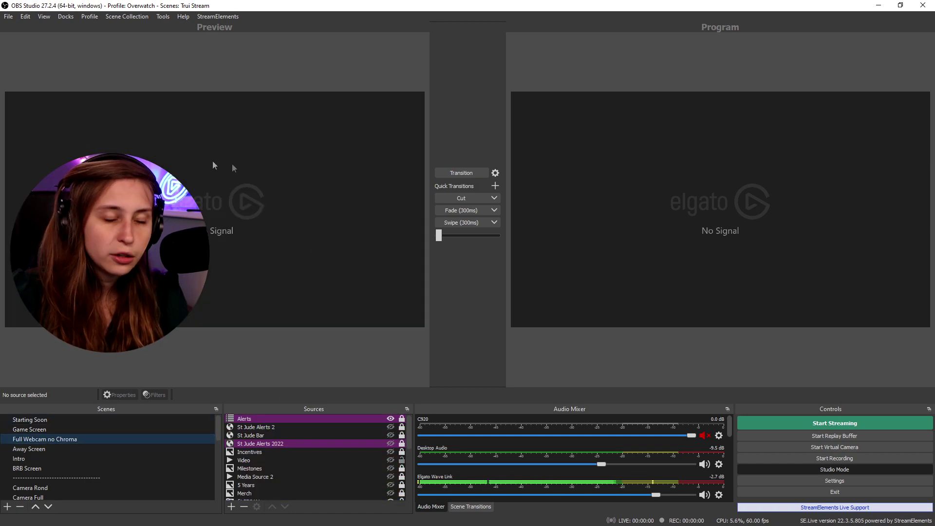
scroll(273, 481, "down", 1)
- Add an Image source with sipBig.png, centre it in Preview and enlarge it
scroll(276, 451, "up", 1)
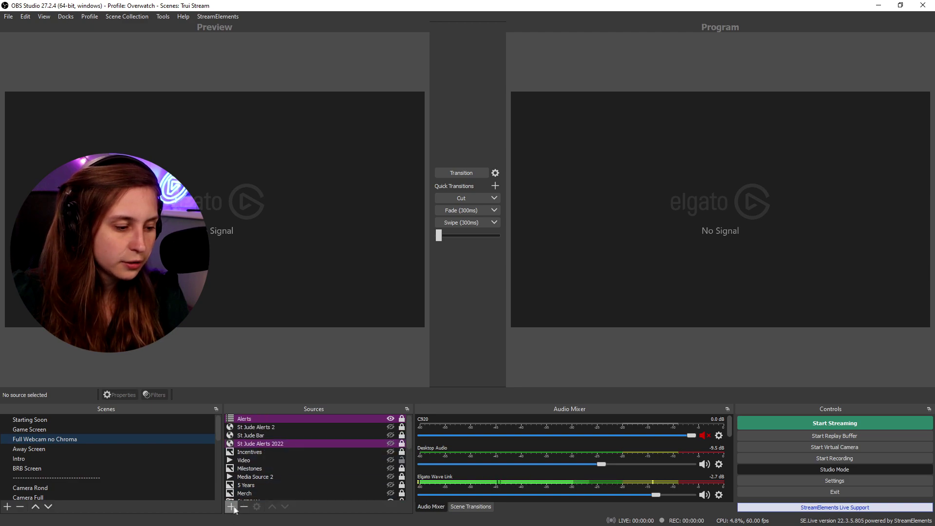
left_click(232, 507)
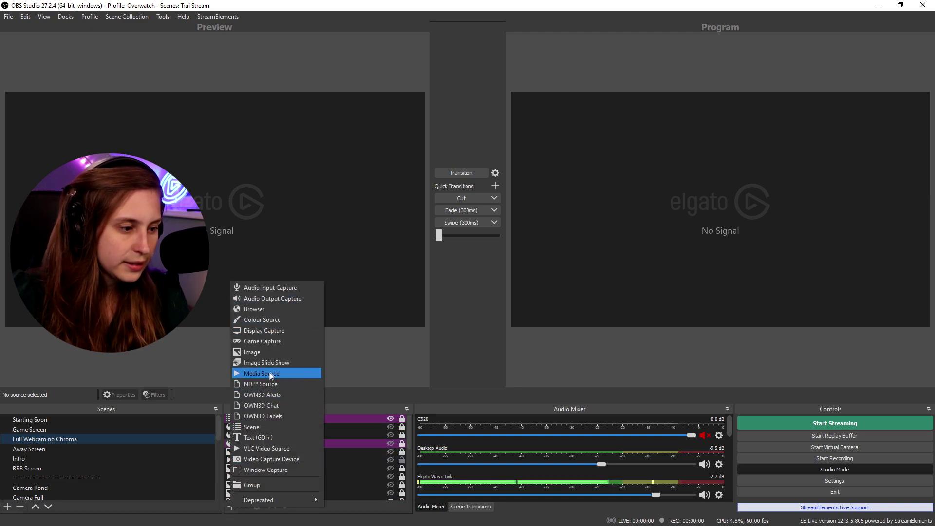
left_click(252, 351)
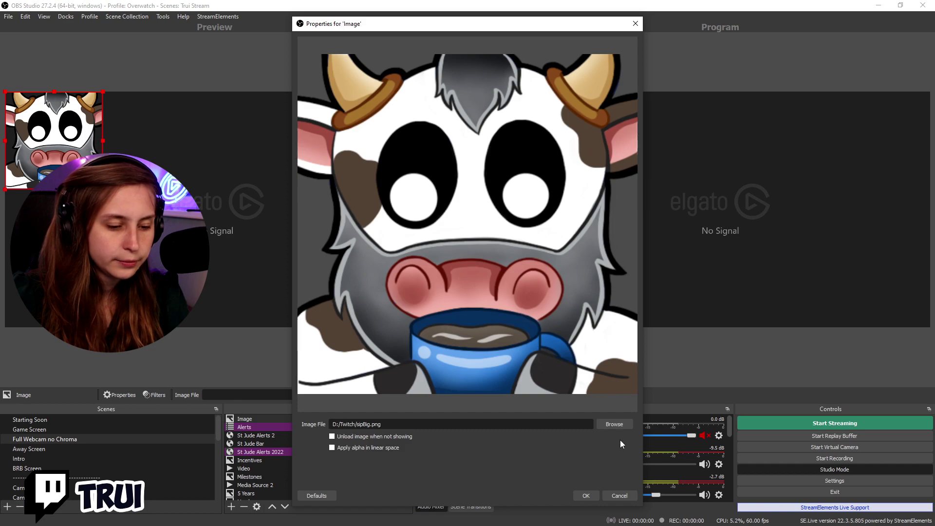
left_click(585, 496)
left_click_drag(53, 141, 165, 175)
left_click_drag(183, 213, 284, 207)
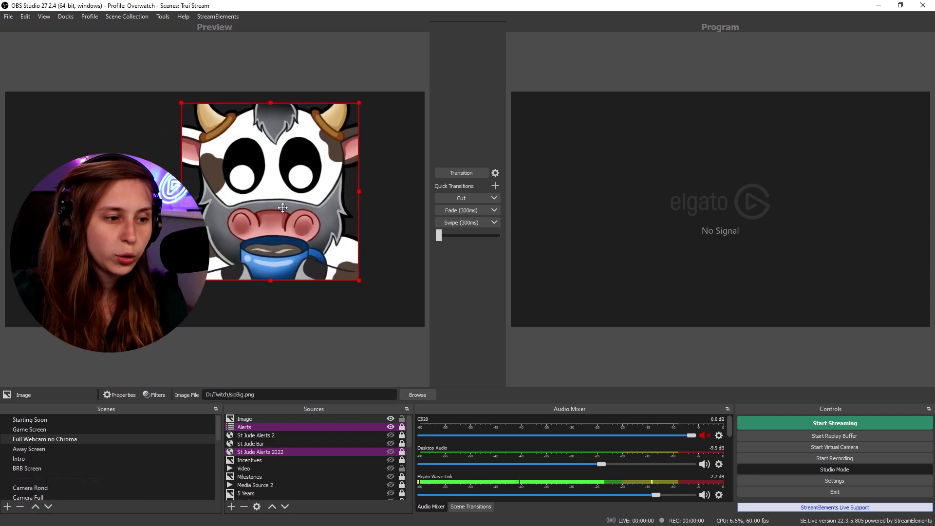
- Send the scene live using Transition, Cut and Fade, then reposition the Preview cow
left_click(448, 173)
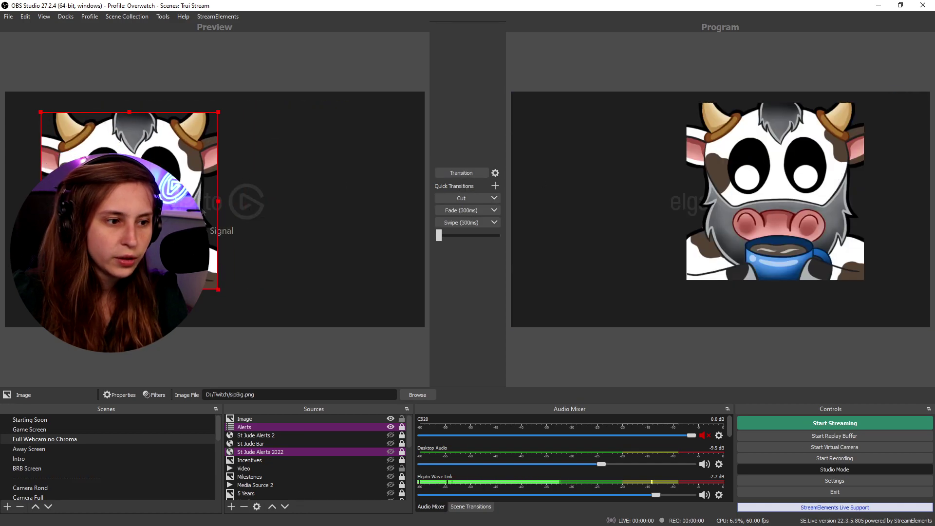
left_click(459, 174)
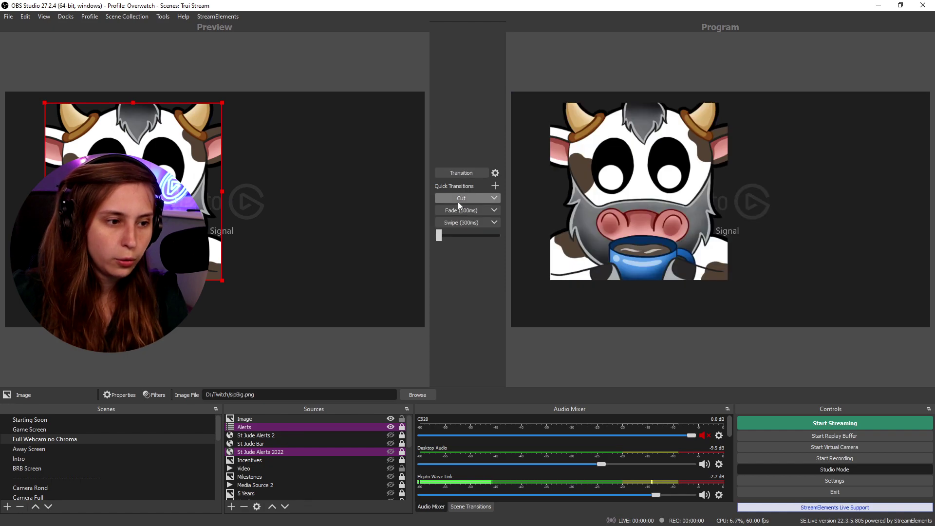
left_click(456, 198)
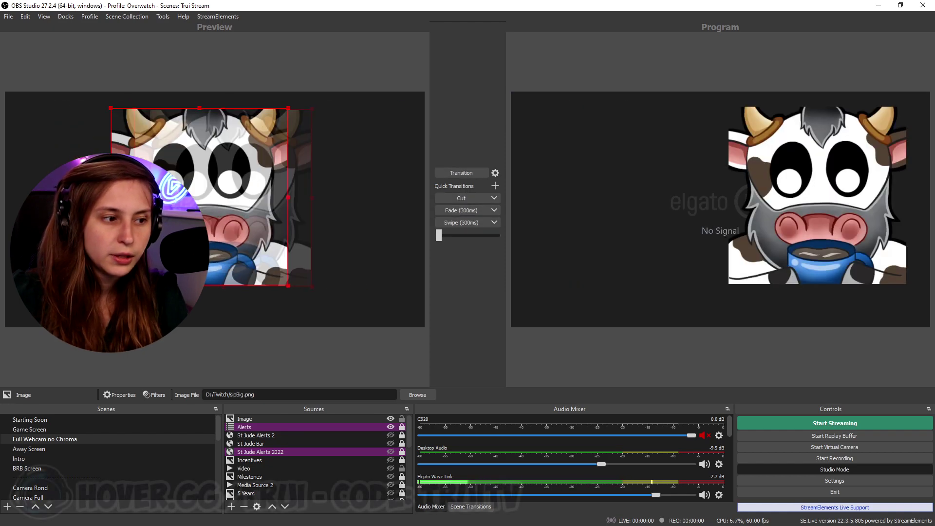
left_click(445, 211)
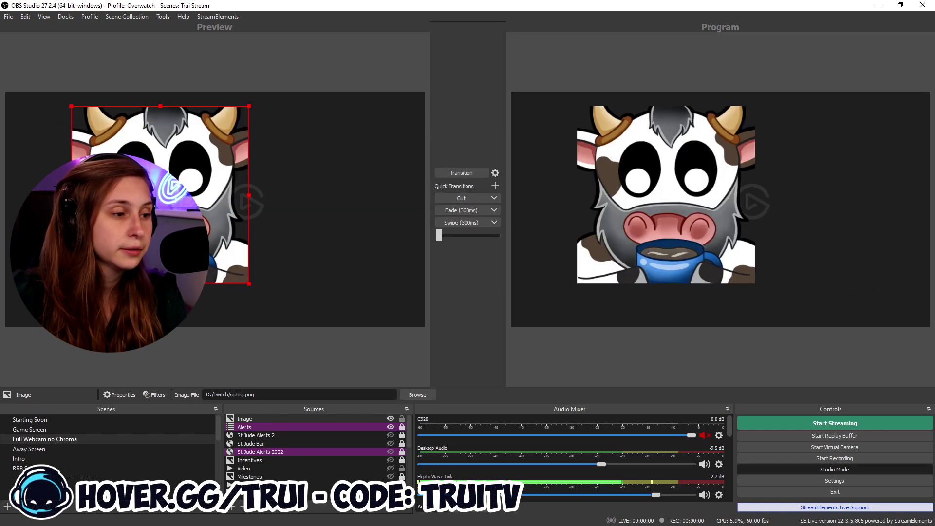
left_click_drag(241, 170, 280, 194)
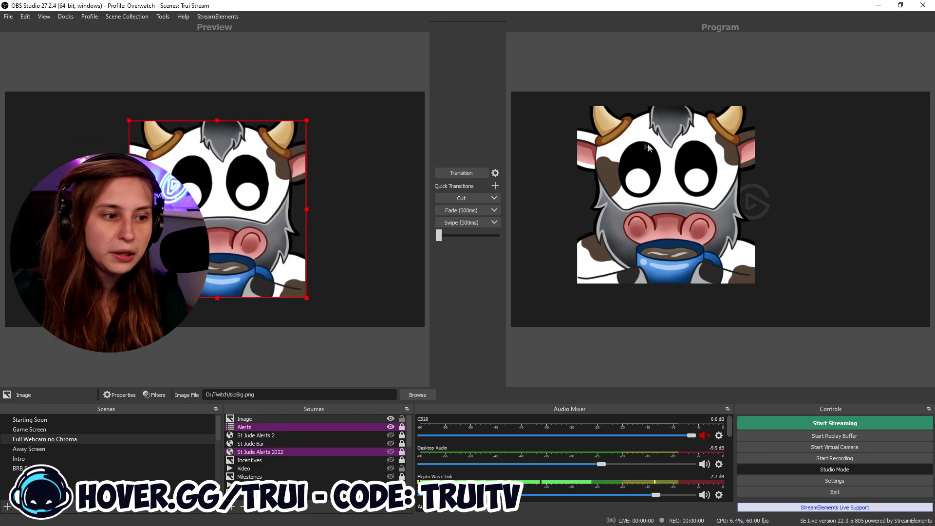
- Turn Duplicate Scene off and back on, then drag the Preview cow to the left
left_click(496, 172)
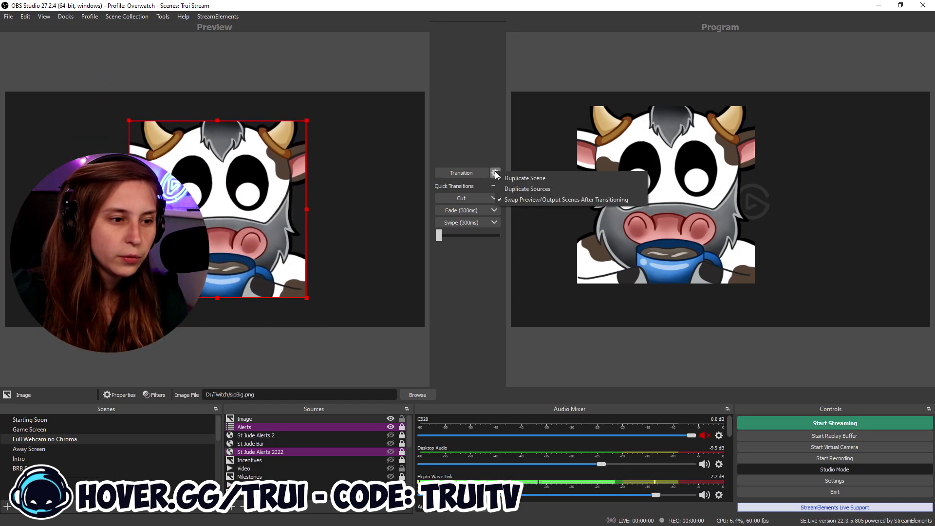
left_click(524, 179)
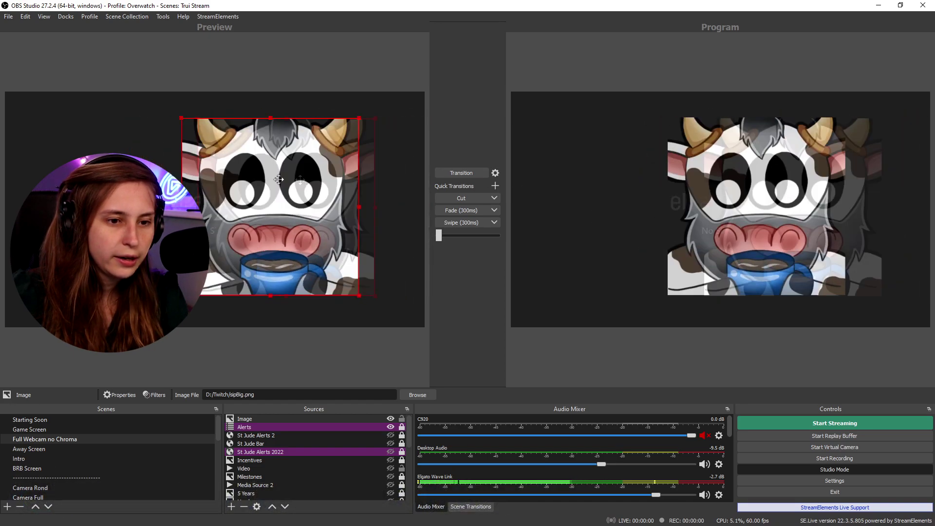
left_click(494, 175)
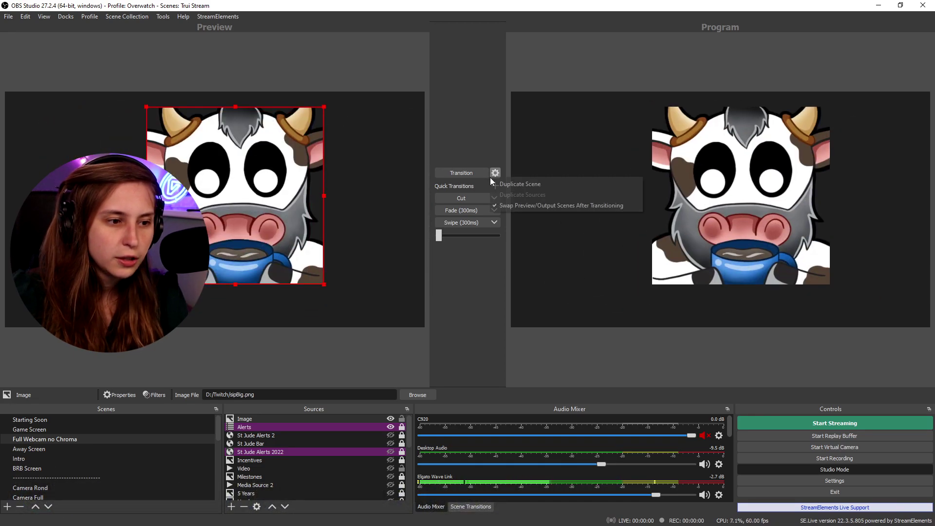
left_click(524, 182)
left_click_drag(266, 193, 222, 199)
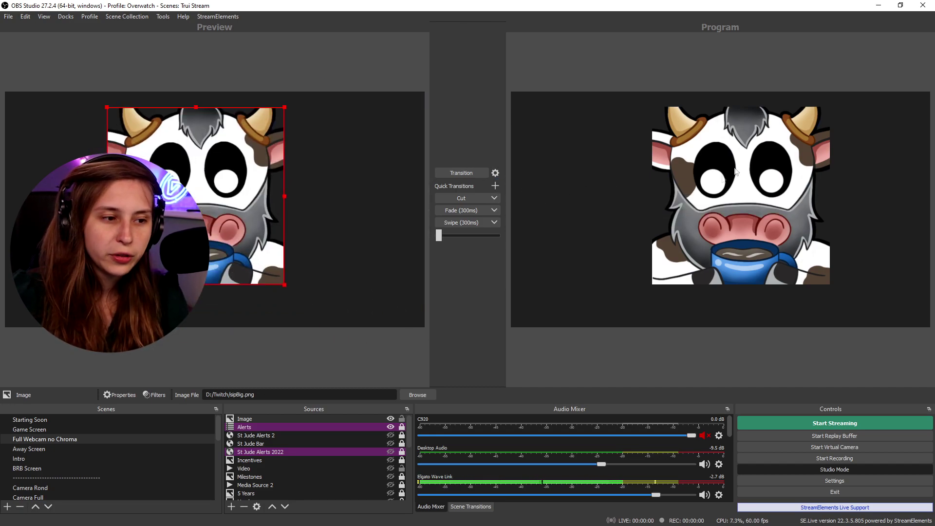
- Enable Duplicate Sources in the transition options menu
left_click(494, 174)
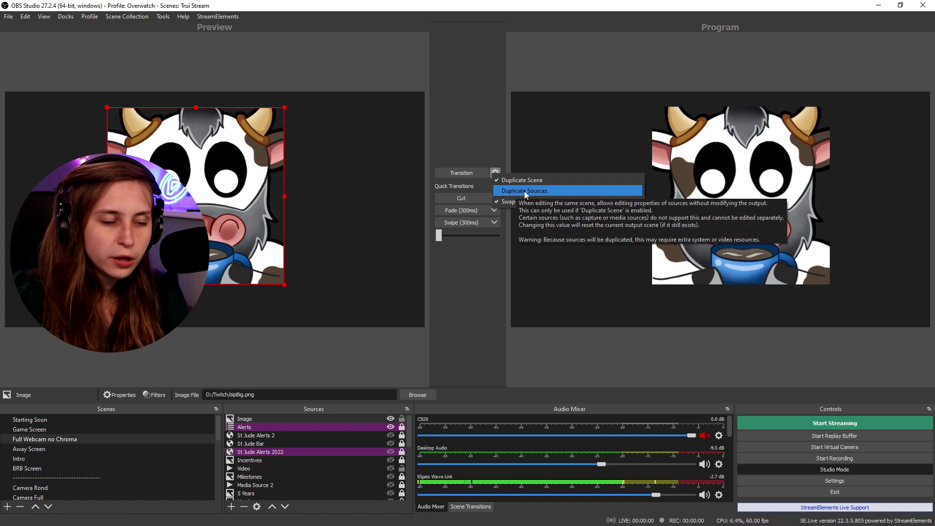
left_click(525, 191)
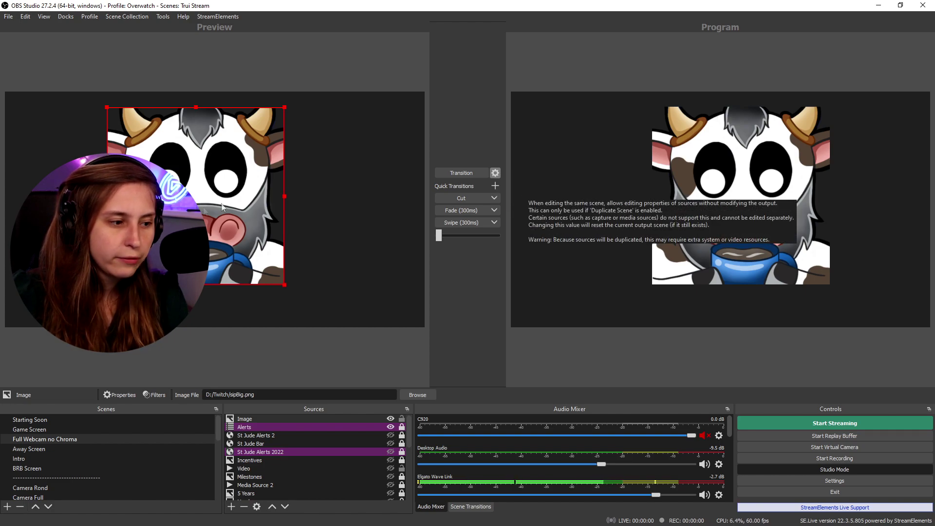
right_click(302, 214)
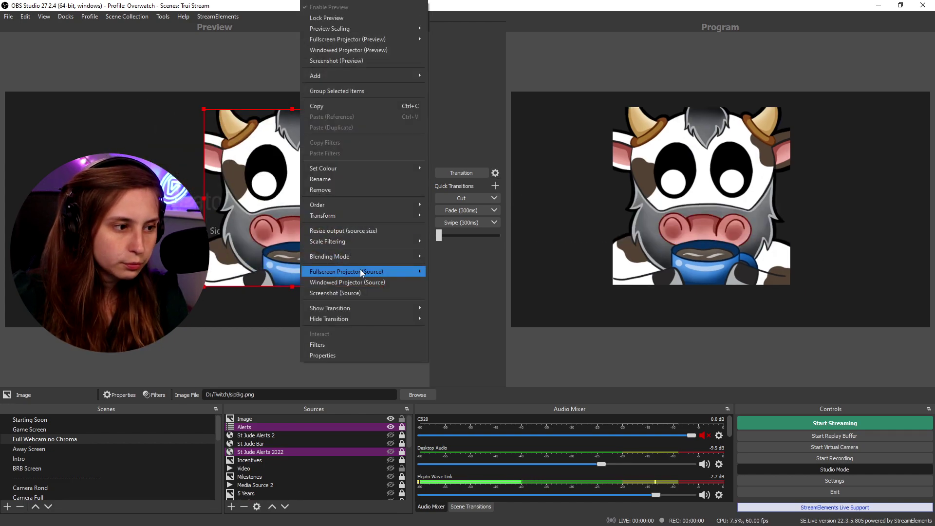
left_click(286, 237)
- Swap the Image source file to St_Jude_2022_Goals_2.png and reposition the milestones graphic
right_click(332, 416)
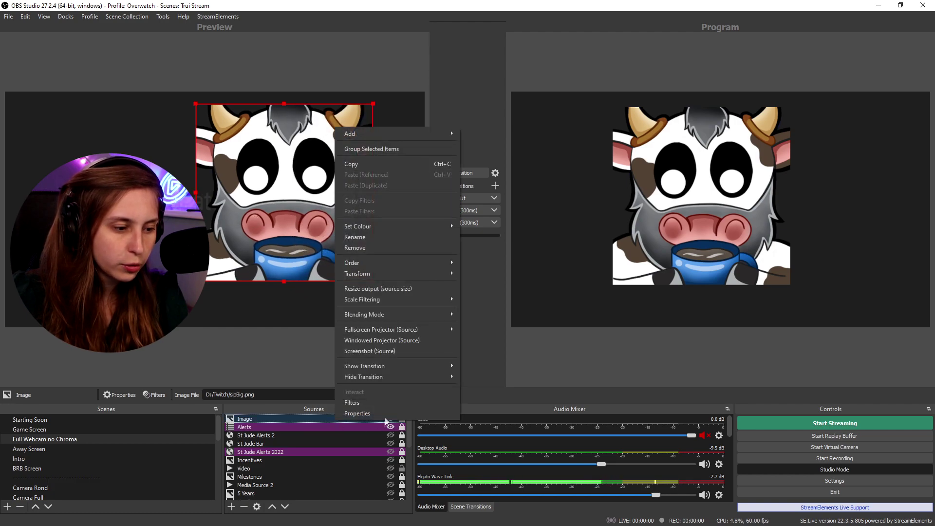
left_click(379, 413)
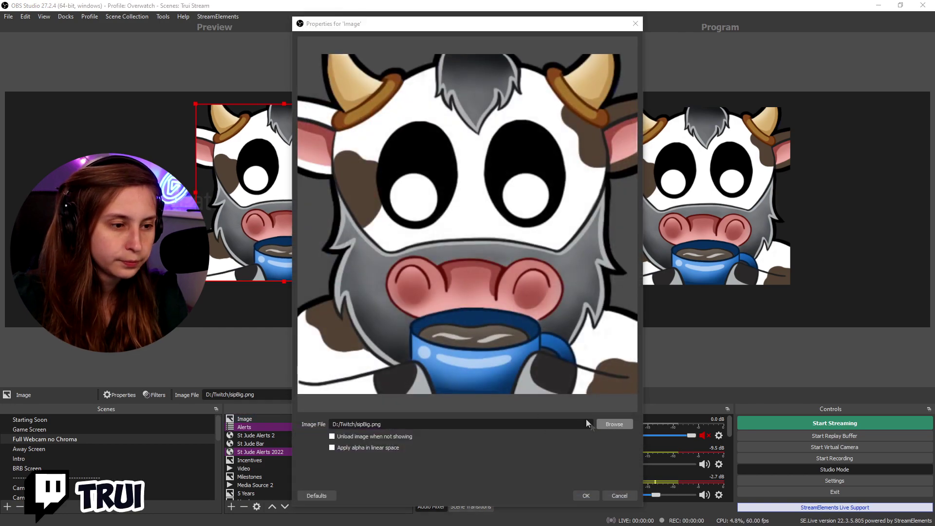
left_click(612, 424)
double_click(526, 121)
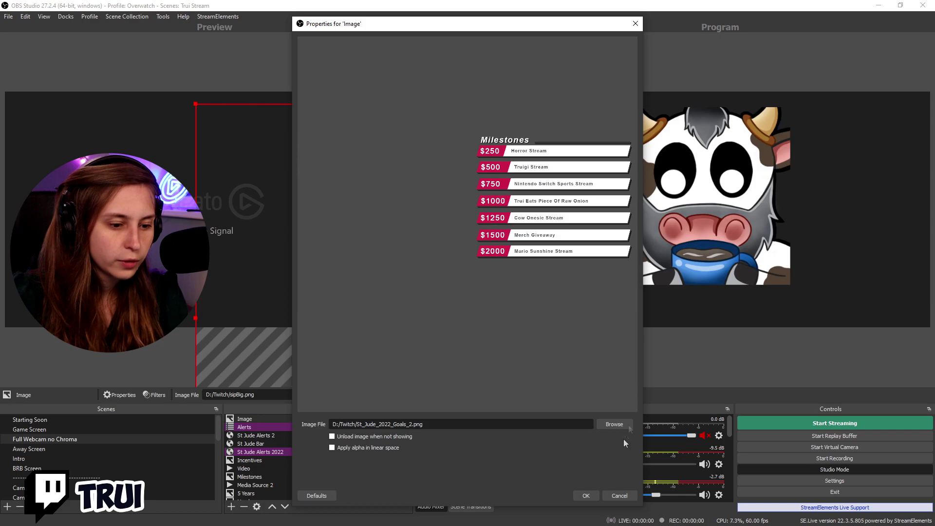
left_click(586, 495)
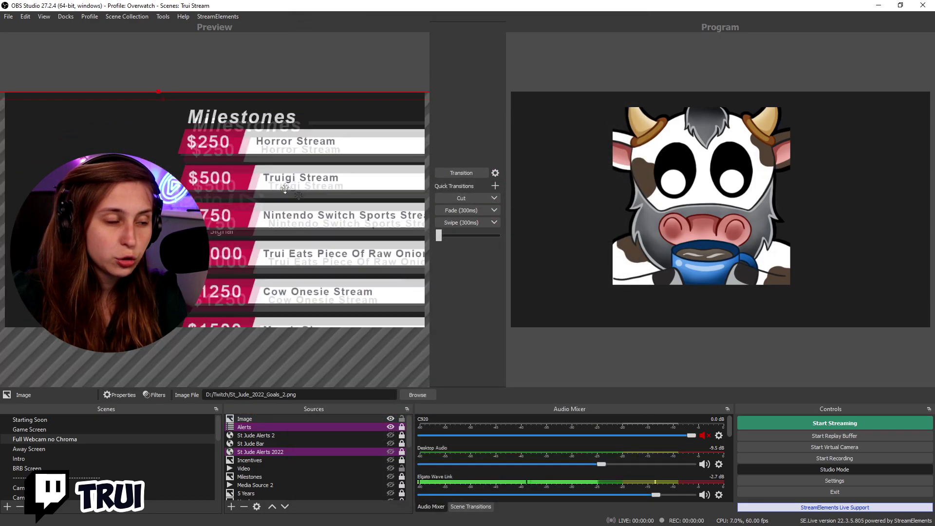
left_click_drag(285, 189, 151, 189)
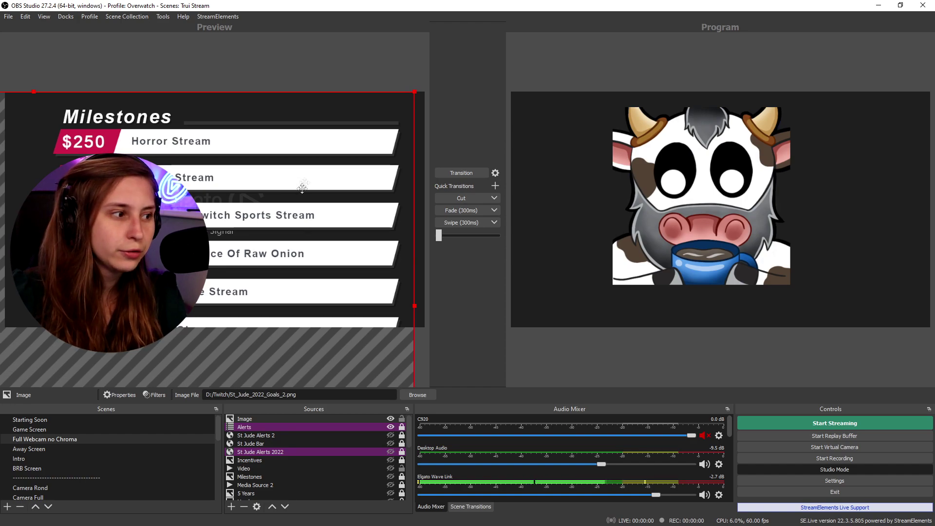
left_click_drag(303, 183, 327, 166)
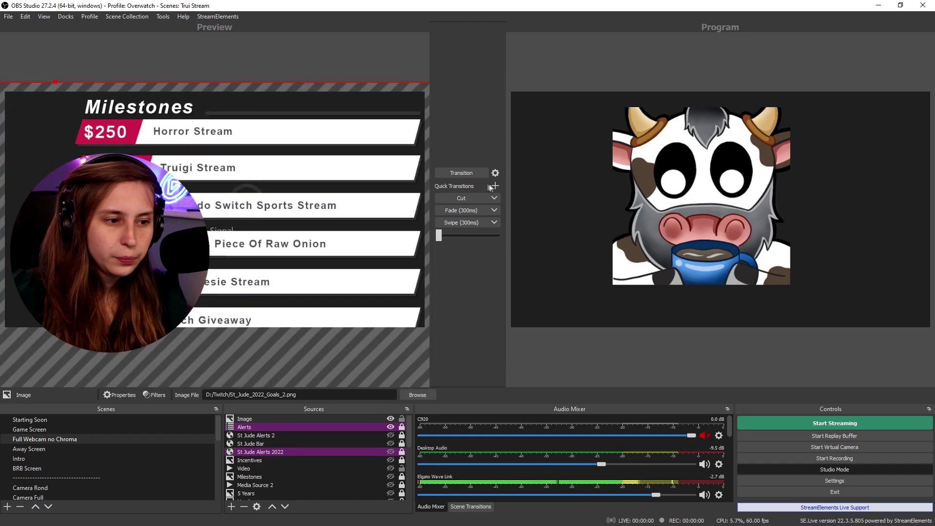
- Turn off Duplicate Sources and shift the milestones graphic right in Preview
left_click(495, 173)
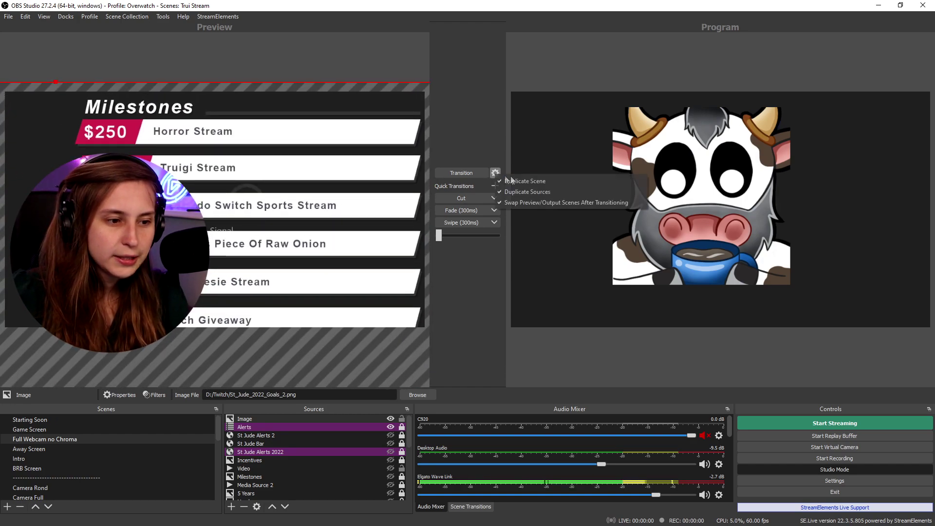
left_click(534, 194)
left_click_drag(294, 205, 294, 196)
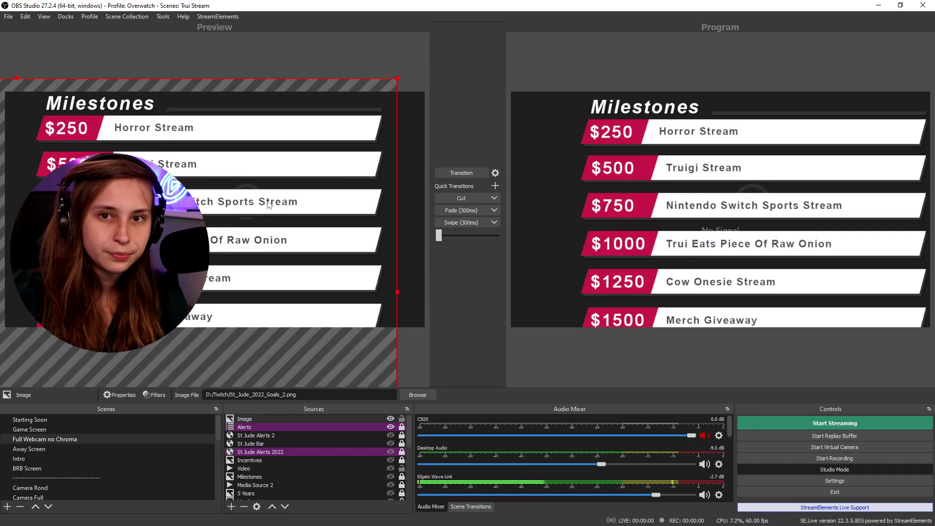
left_click_drag(268, 205, 295, 205)
left_click(496, 174)
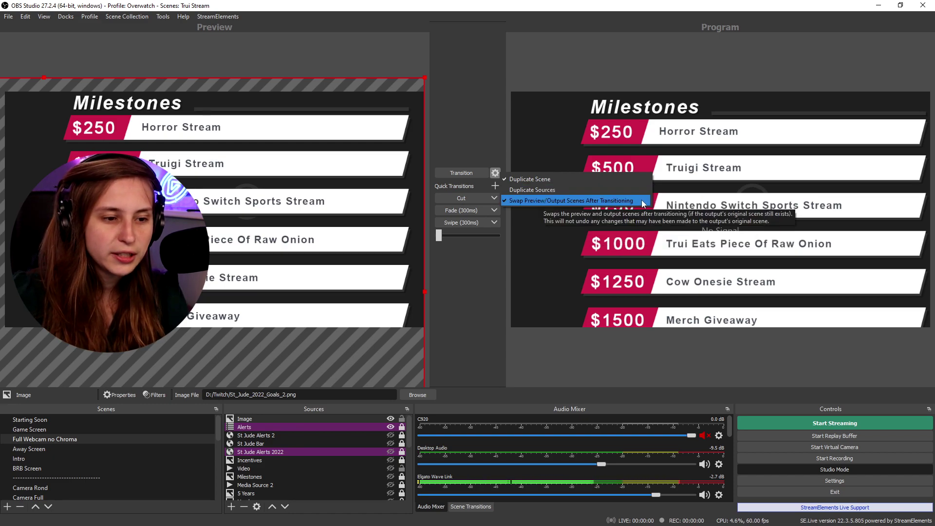
- Turn off Swap Preview/Output Scenes After Transitioning, cut to Program and nudge the milestones image left
left_click(565, 203)
left_click(460, 199)
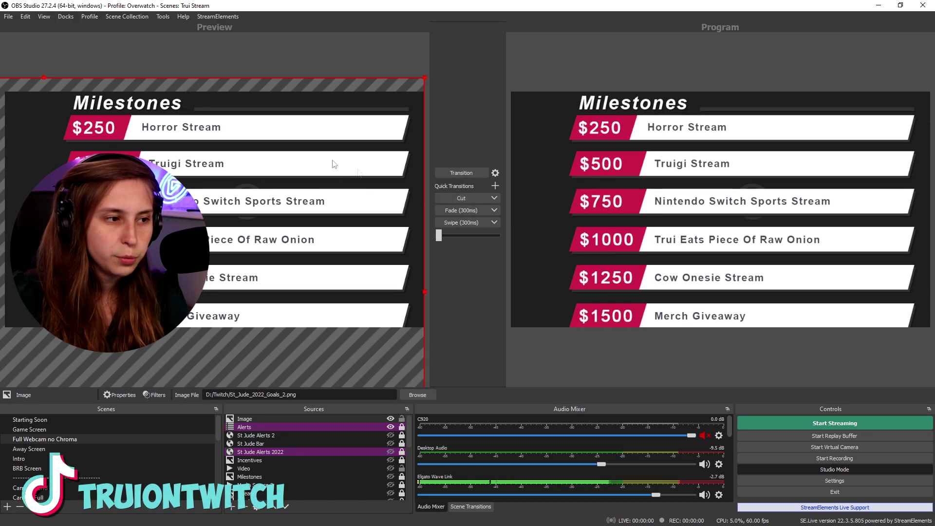
key("Left")
key("Left")
key("Left")
key("Left")
key("Left")
key("Left")
key("Left")
key("Left")
key("Left")
key("Left")
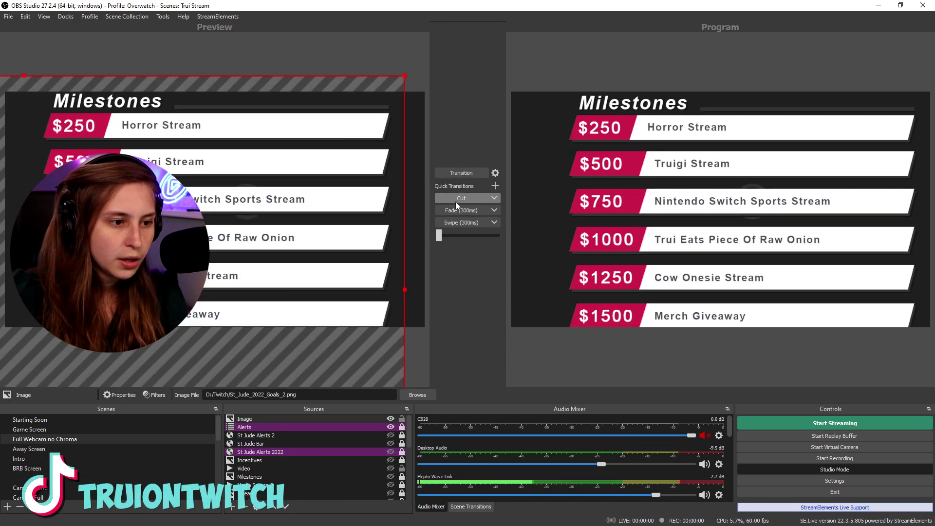
- Re-enable scene swapping after transitions, load Starting Soon into Preview and cut it back and forth
left_click(495, 184)
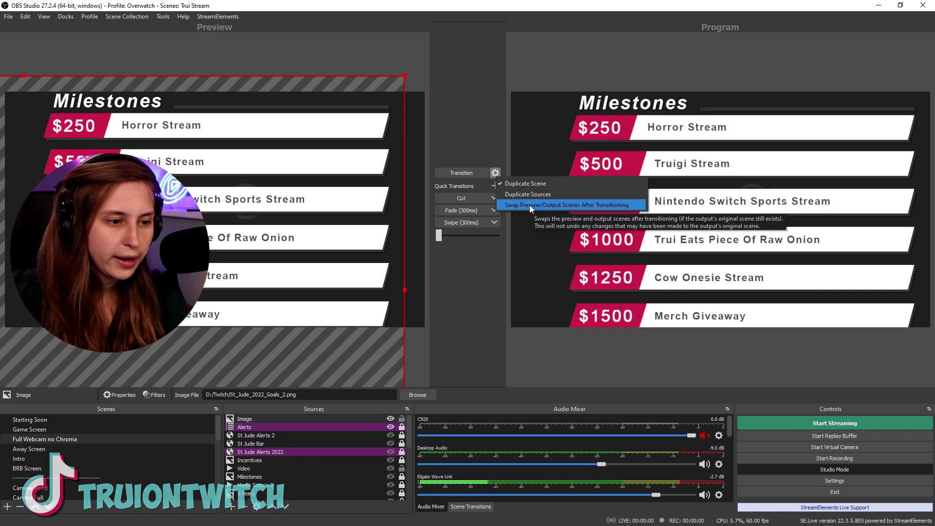
left_click(484, 207)
left_click(104, 421)
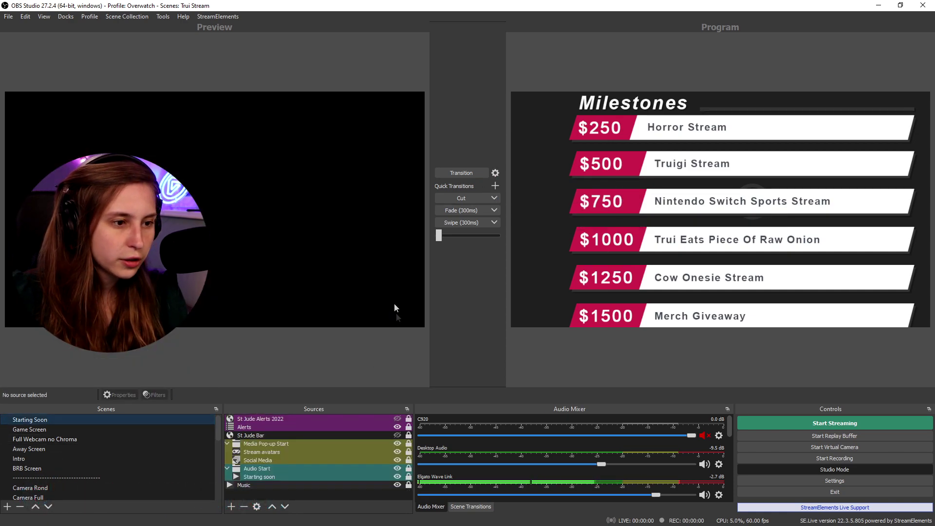
left_click(451, 197)
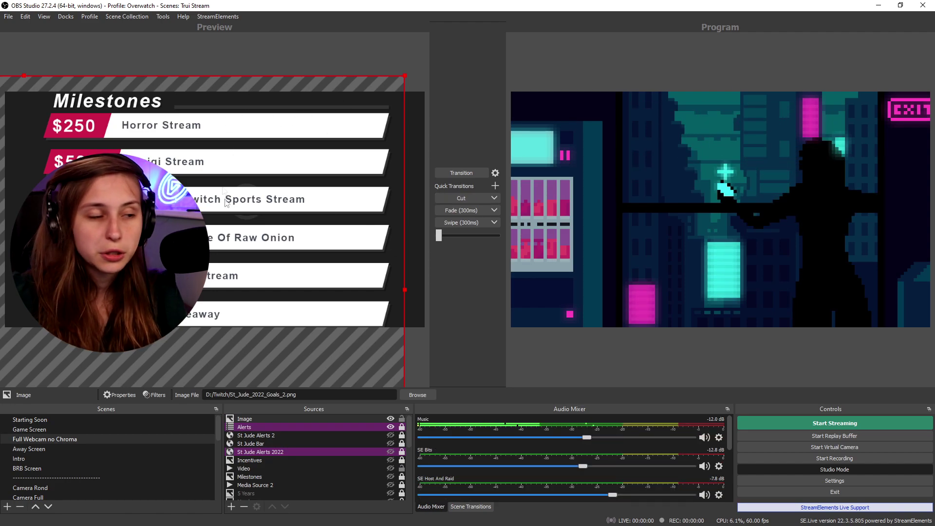
left_click(473, 198)
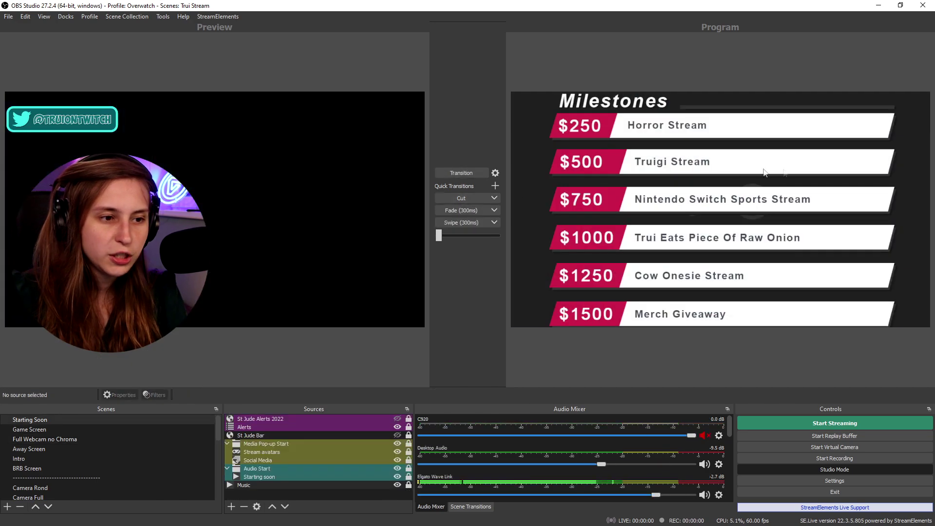
left_click(460, 202)
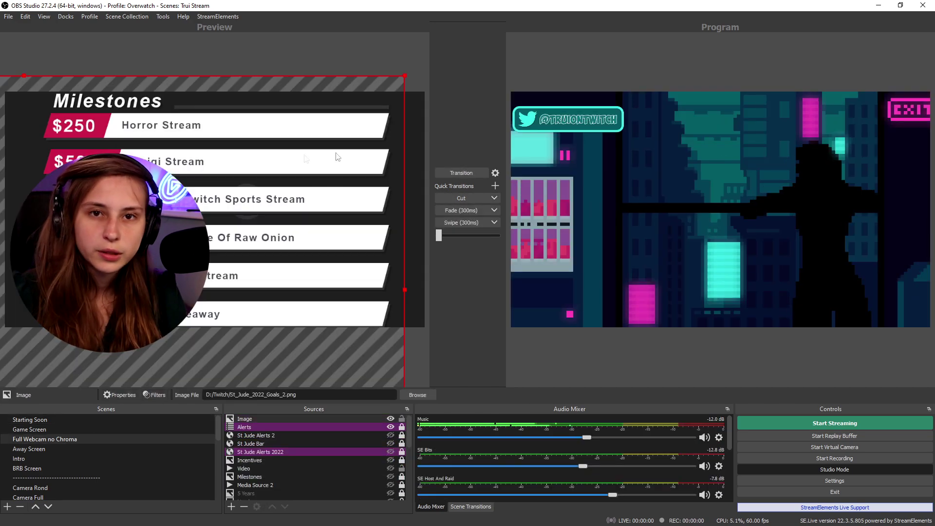
- Delete the milestones image and cut repeatedly until the animated Starting Soon scene is live
key("Delete")
left_click(495, 173)
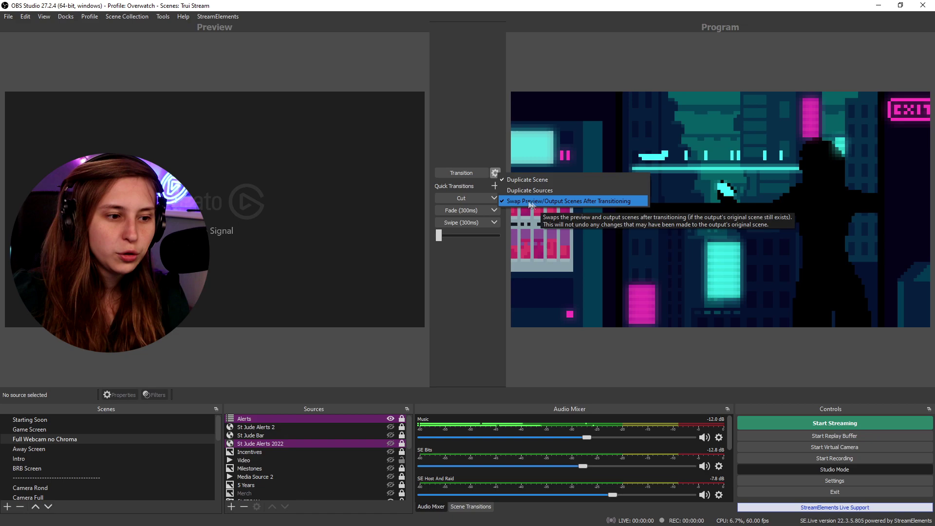
left_click(260, 217)
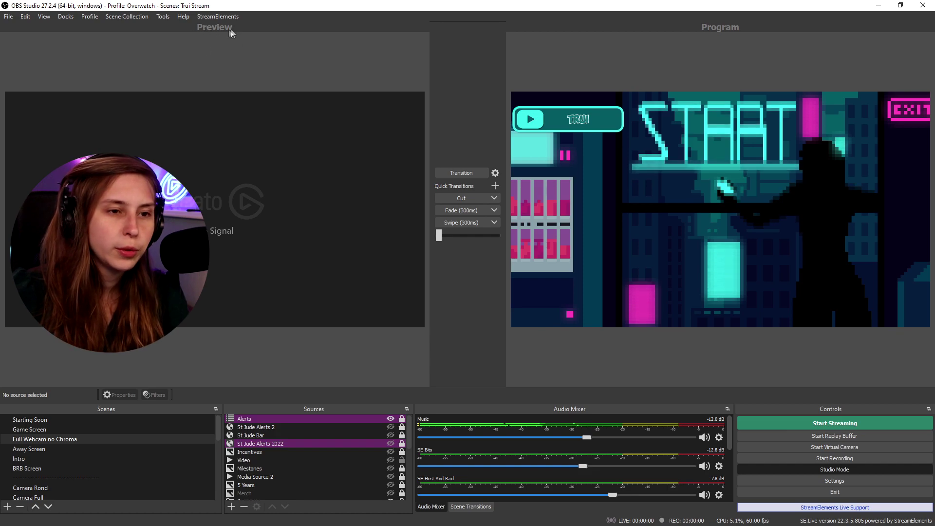
left_click(496, 173)
left_click(469, 197)
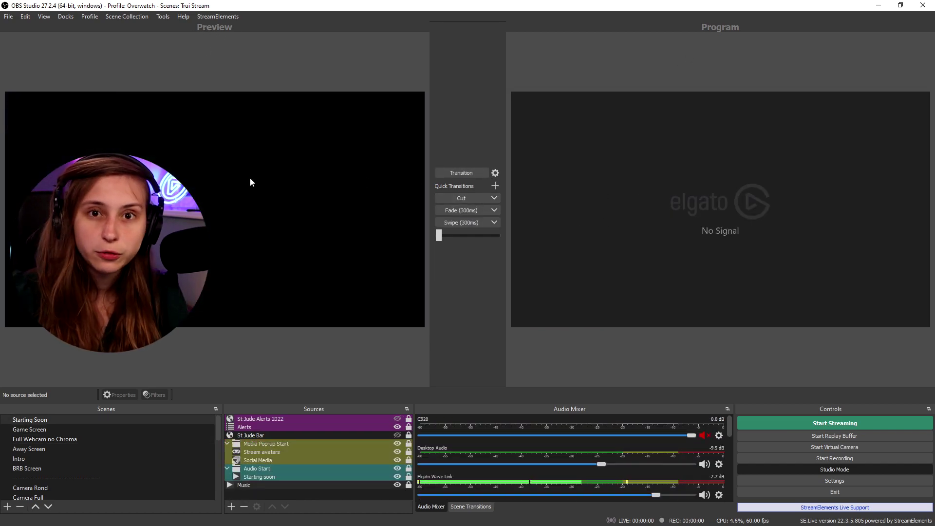
left_click(439, 197)
left_click(475, 196)
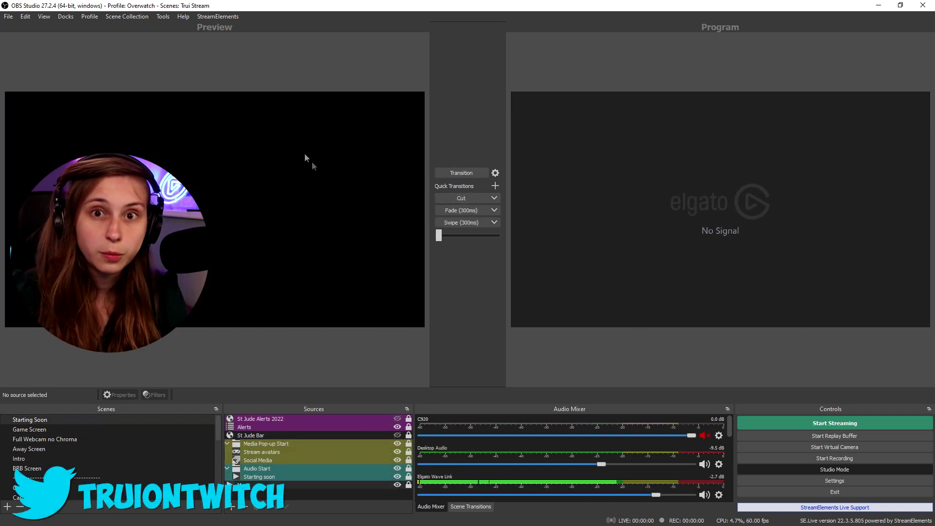
left_click(461, 199)
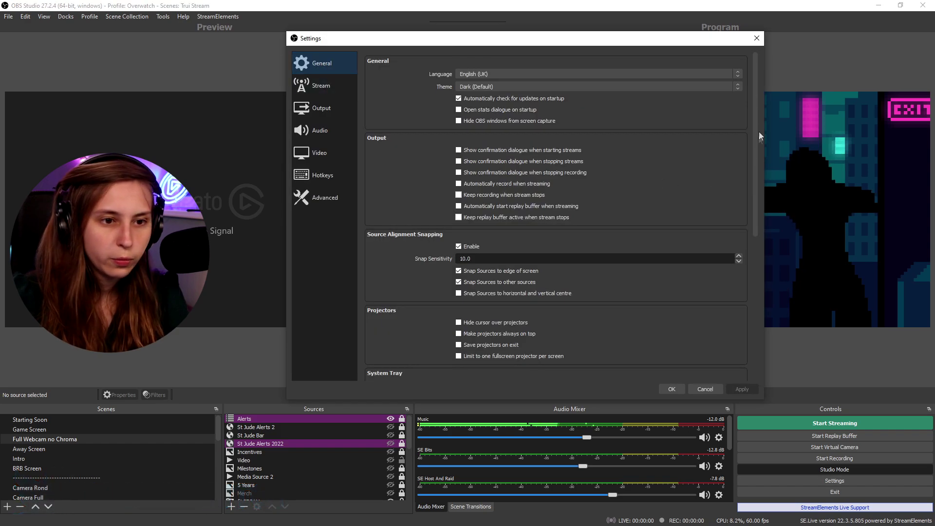
- Scroll the General settings down to the Studio Mode section showing 'Transition to scene when double-clicked'
left_click_drag(756, 117, 773, 263)
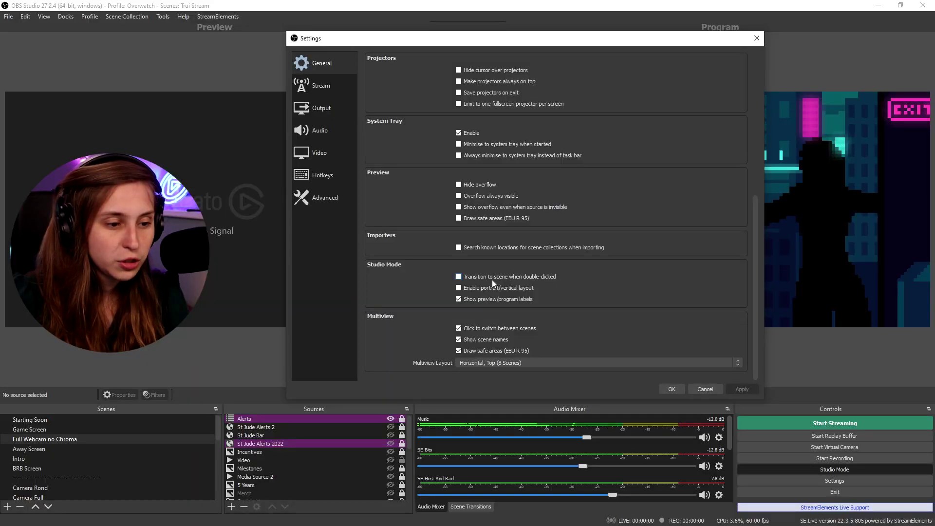
- Save the settings, send Game Screen then Full Webcam no Chroma live to program, and reopen Settings
left_click(671, 390)
double_click(89, 432)
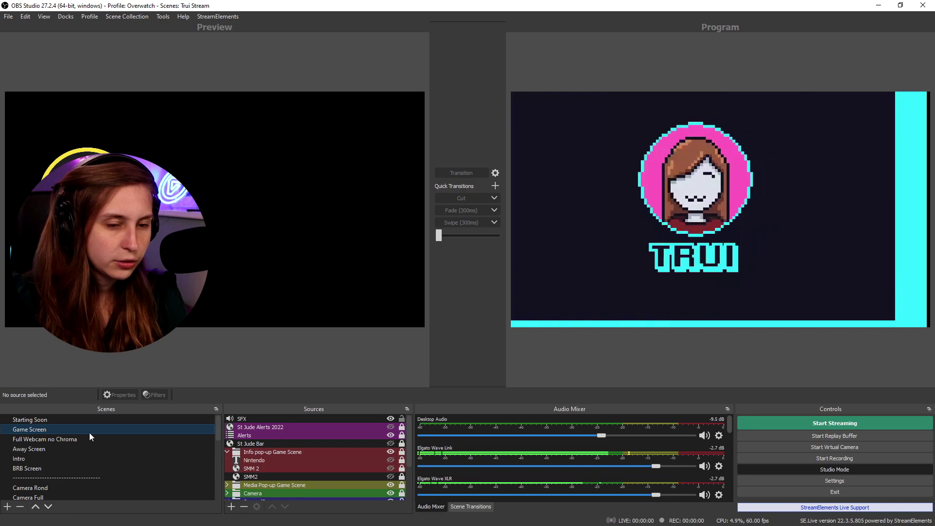
left_click(90, 439)
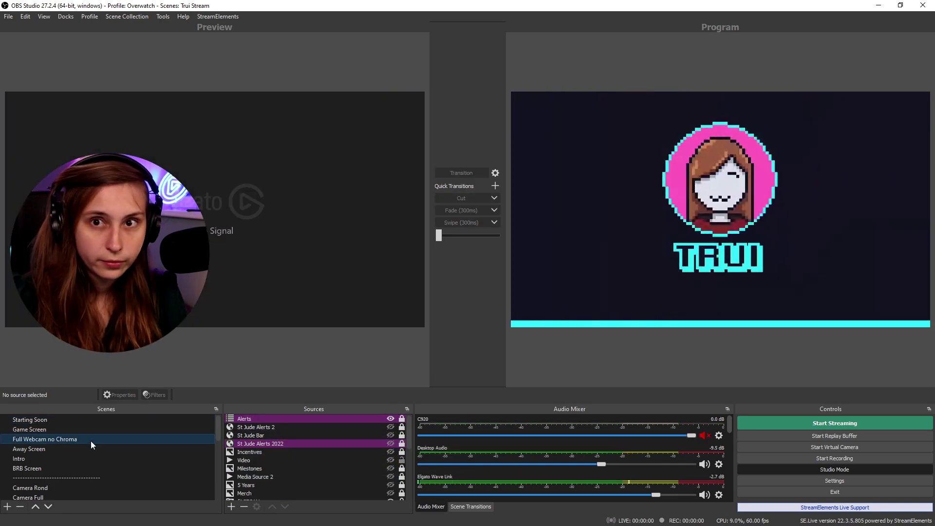
double_click(90, 440)
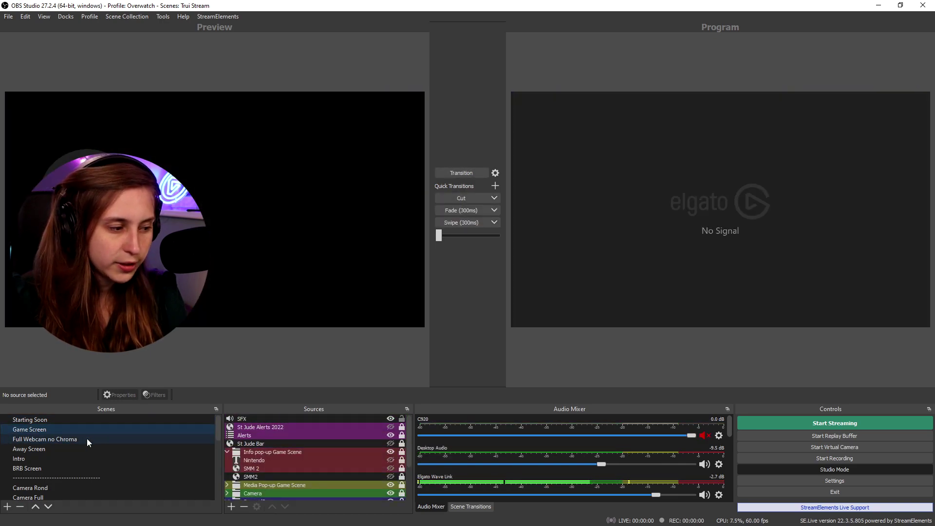
double_click(87, 439)
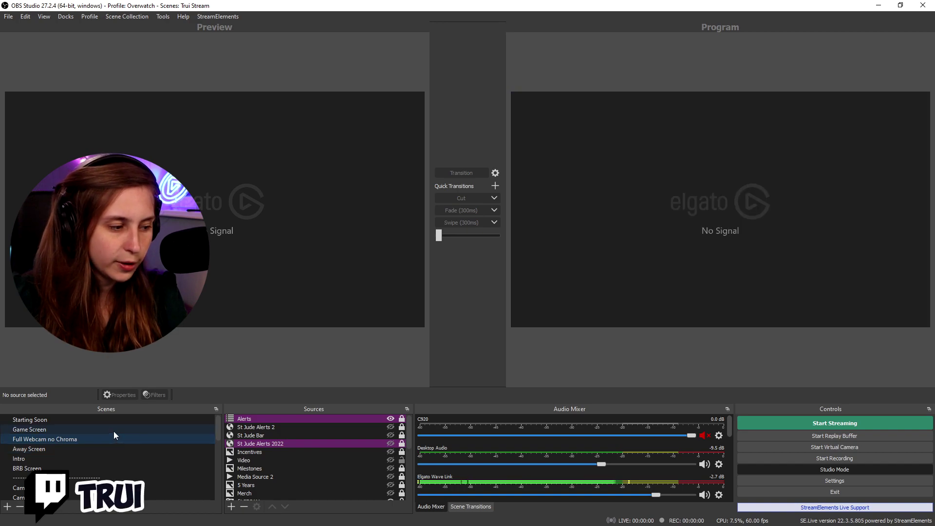
left_click(113, 429)
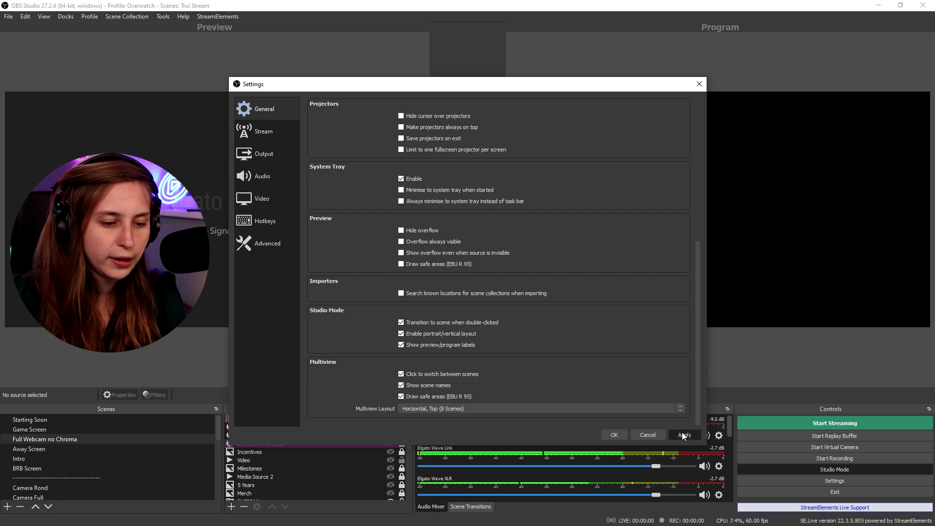
left_click(682, 432)
left_click(621, 432)
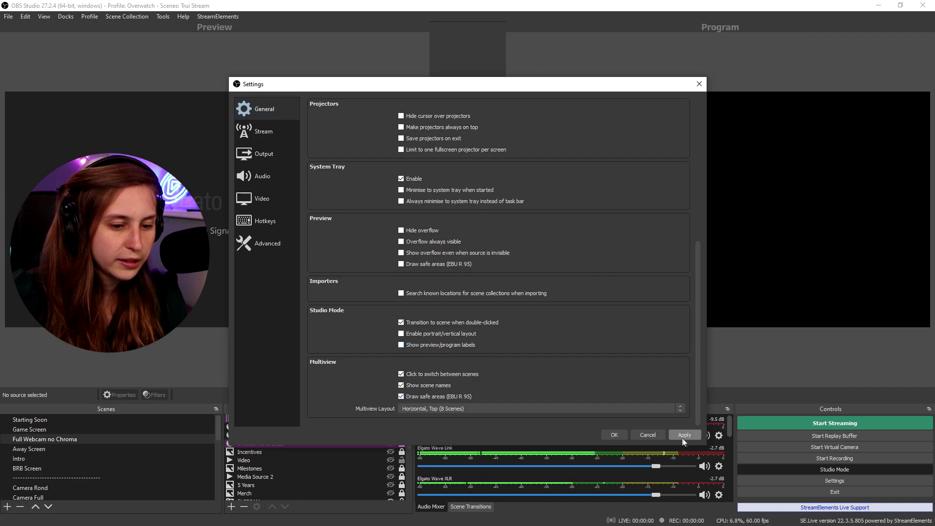
left_click(683, 438)
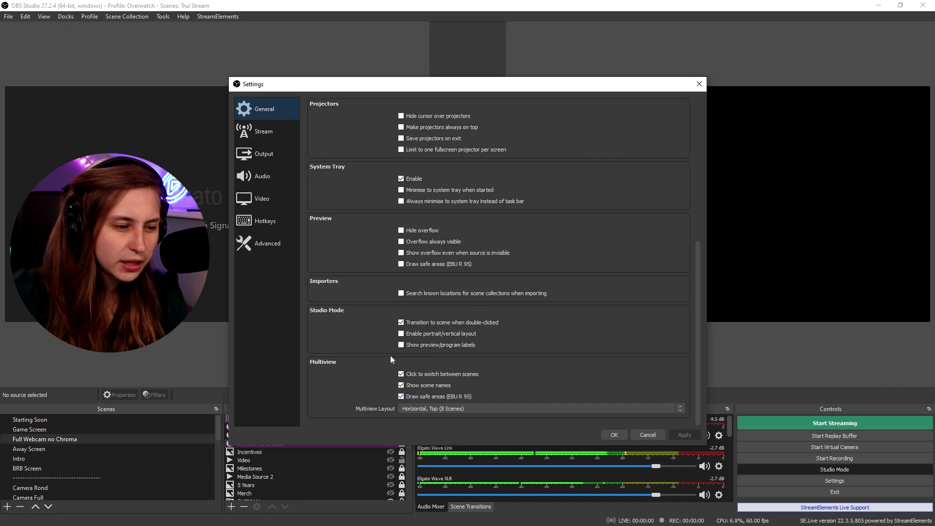
left_click(682, 434)
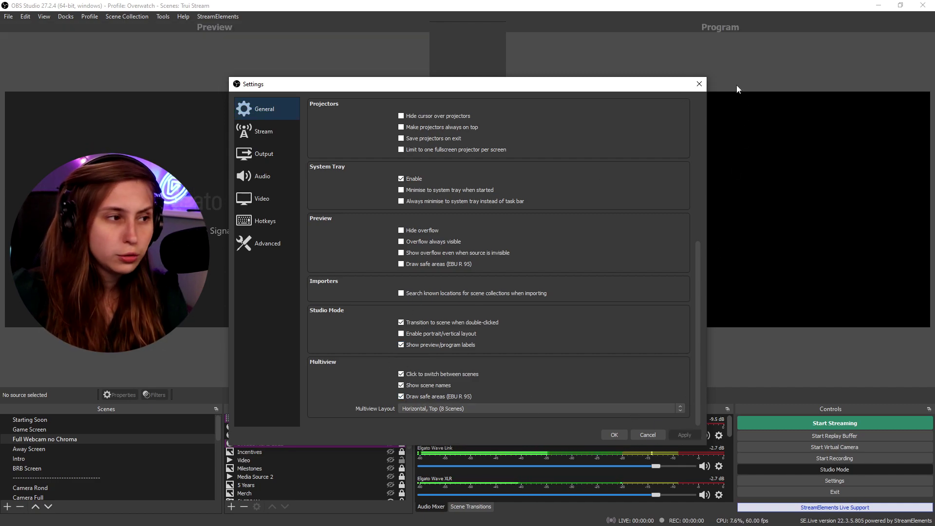